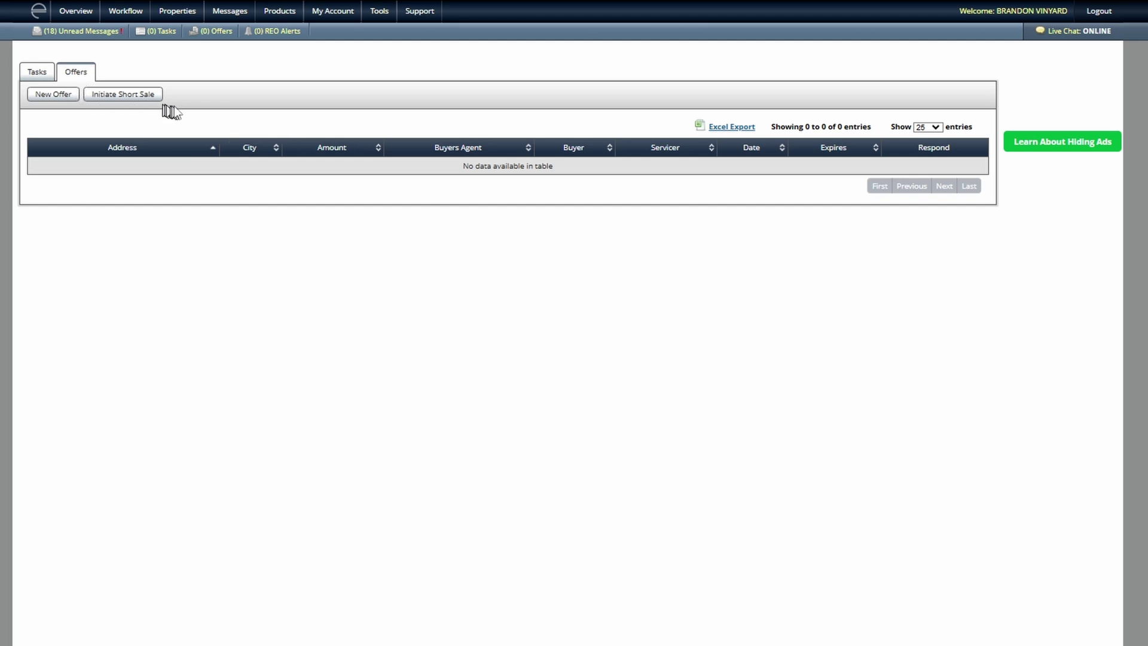
Start a new offer for the available Pensacola property listed at $292,900.00
{"action": "left_click", "coordinate": [55, 99]}
{"action": "left_click", "coordinate": [53, 94]}
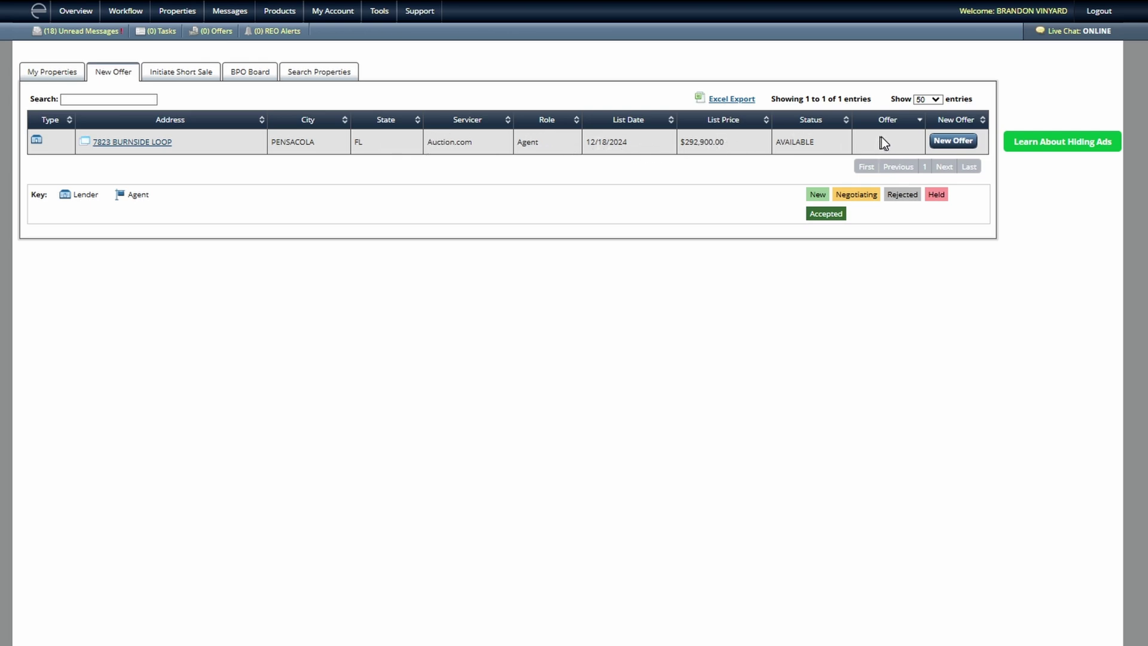
{"action": "left_click", "coordinate": [955, 142]}
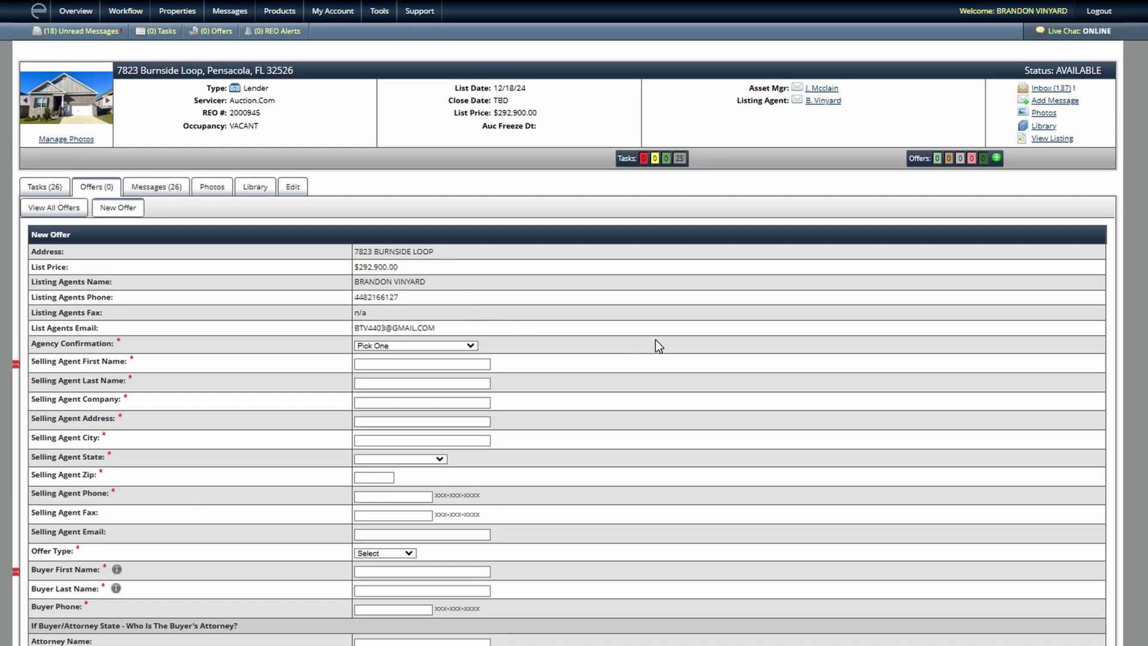
Set the offer's Agency Confirmation to Listing & Selling Agent Different
{"action": "scroll", "coordinate": [652, 343], "scroll_direction": "down", "scroll_amount": 2}
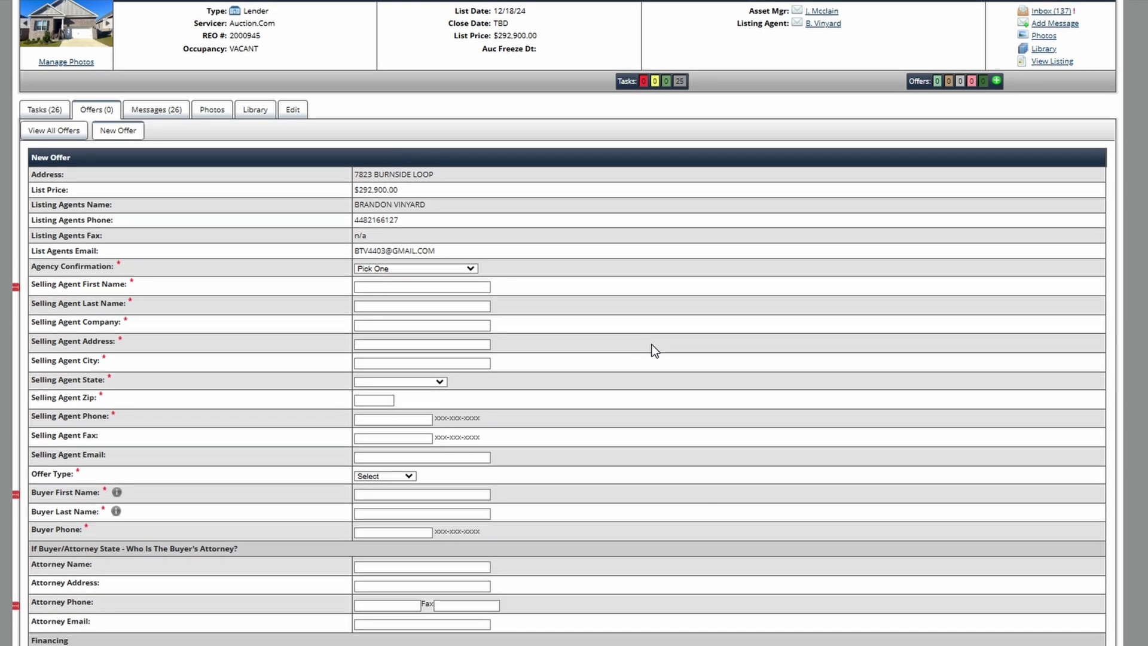
{"action": "scroll", "coordinate": [653, 350], "scroll_direction": "down", "scroll_amount": 2}
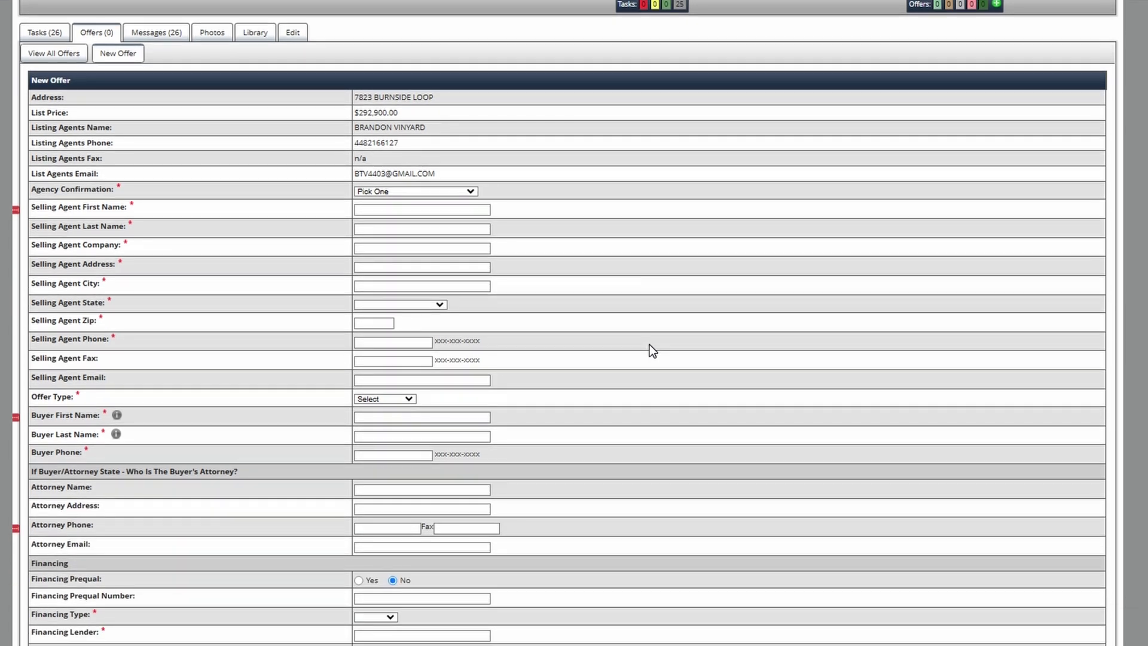
{"action": "scroll", "coordinate": [652, 349], "scroll_direction": "down", "scroll_amount": 2}
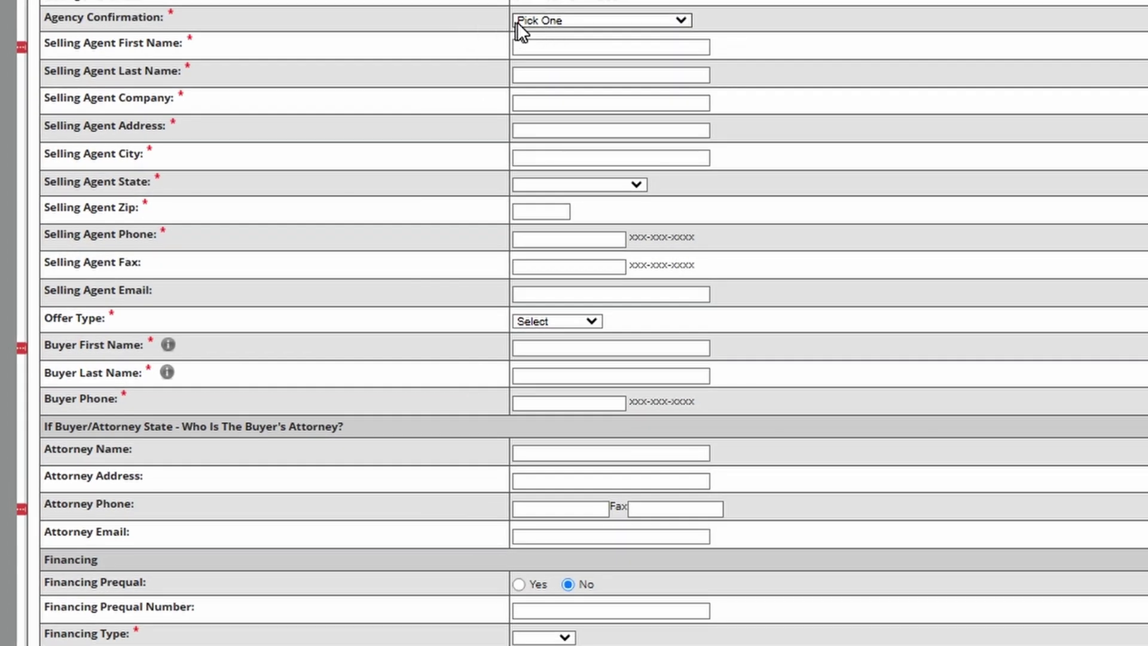
{"action": "left_click", "coordinate": [620, 19]}
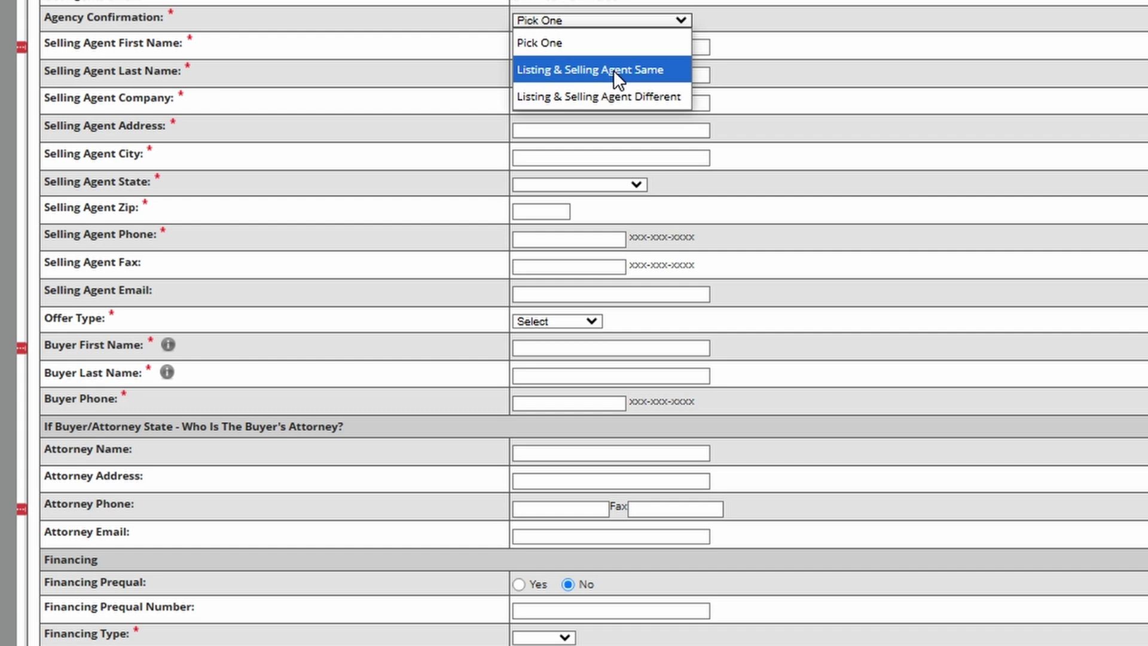
{"action": "left_click", "coordinate": [644, 95]}
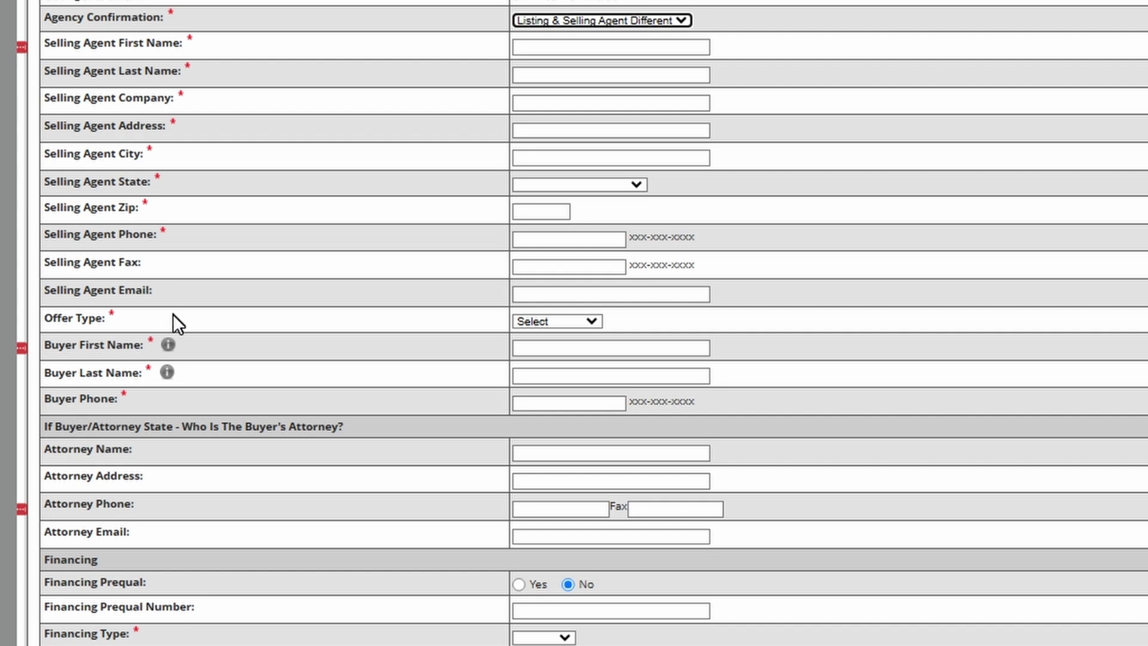
Set the Offer Type to Other, then check the alternative offer types without changing the selection
{"action": "left_click", "coordinate": [578, 323]}
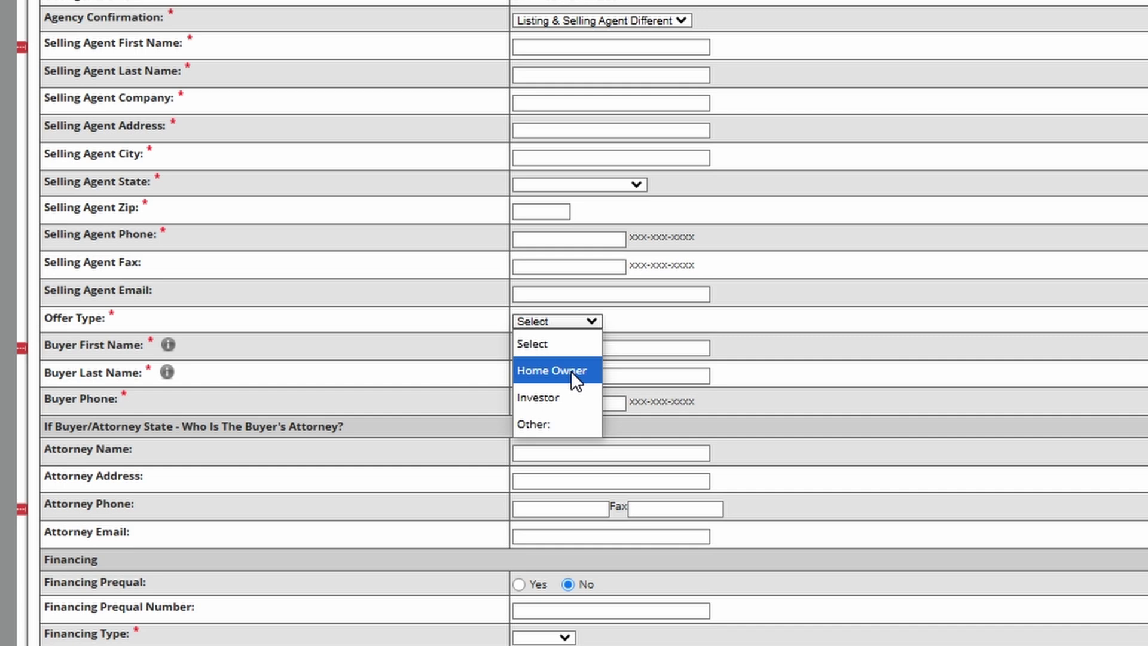
{"action": "left_click", "coordinate": [557, 417]}
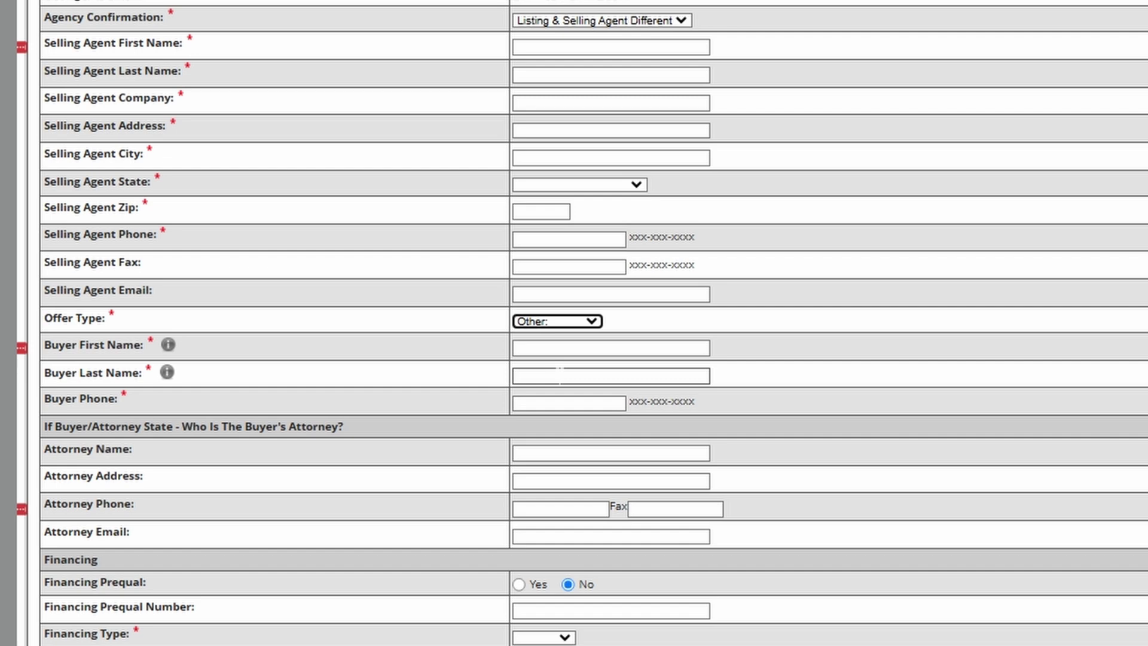
{"action": "left_click", "coordinate": [586, 321]}
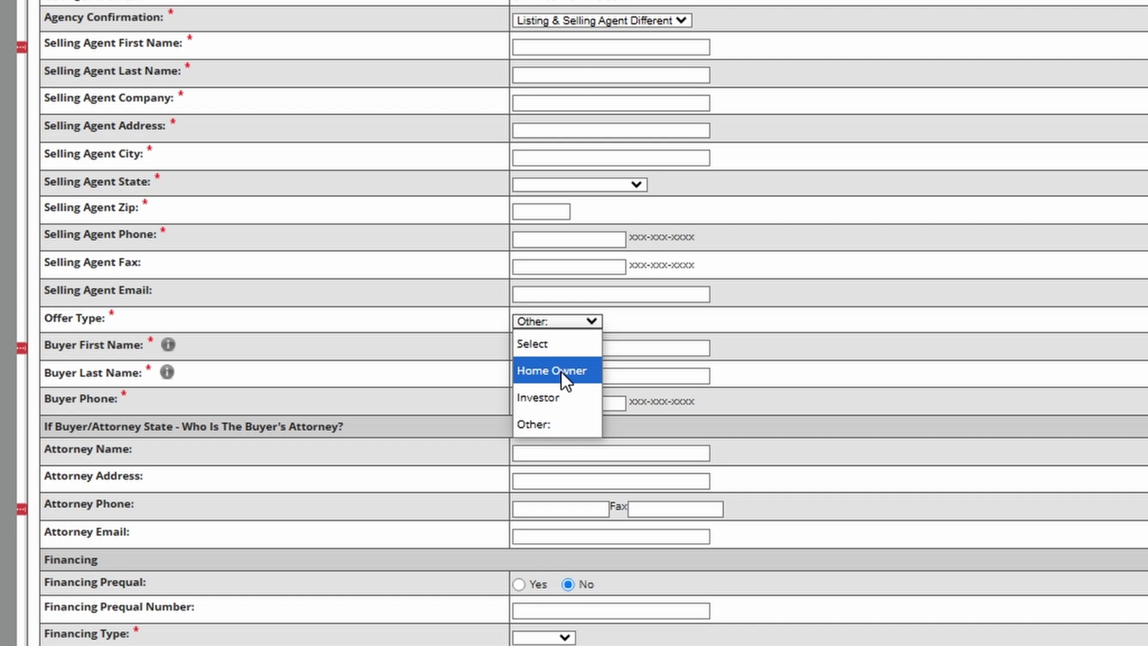
{"action": "left_click", "coordinate": [387, 333]}
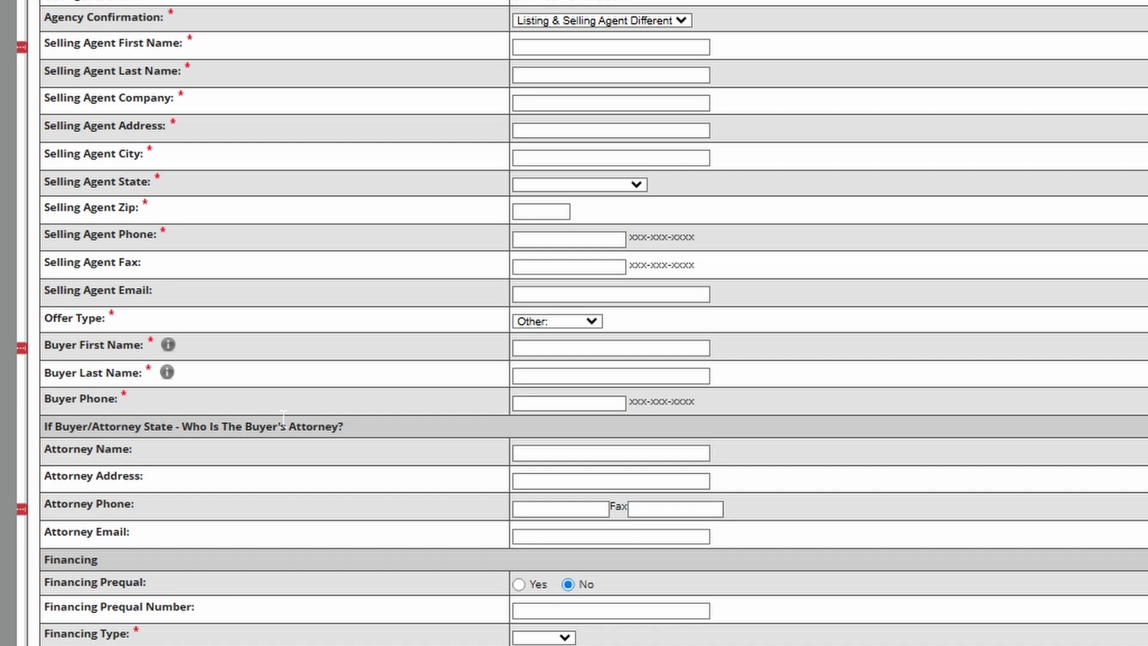
Examine the buyer, attorney and financing fields, including the Financing Type options and the Financing Rate
{"action": "scroll", "coordinate": [283, 417], "scroll_direction": "down", "scroll_amount": 2}
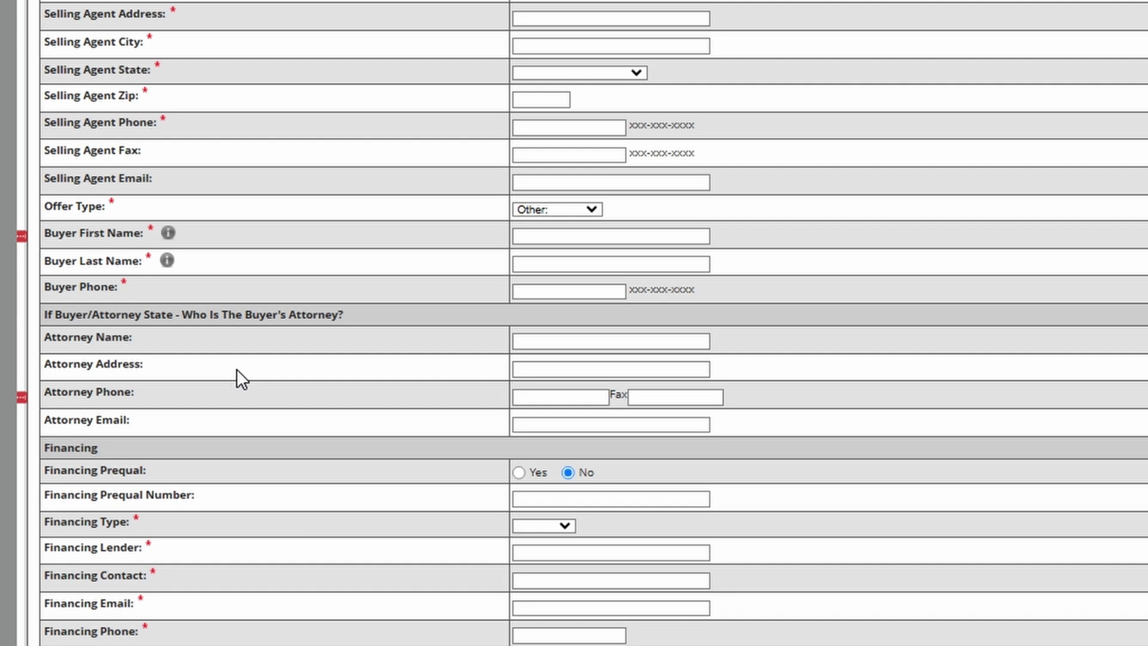
{"action": "scroll", "coordinate": [239, 411], "scroll_direction": "down", "scroll_amount": 3}
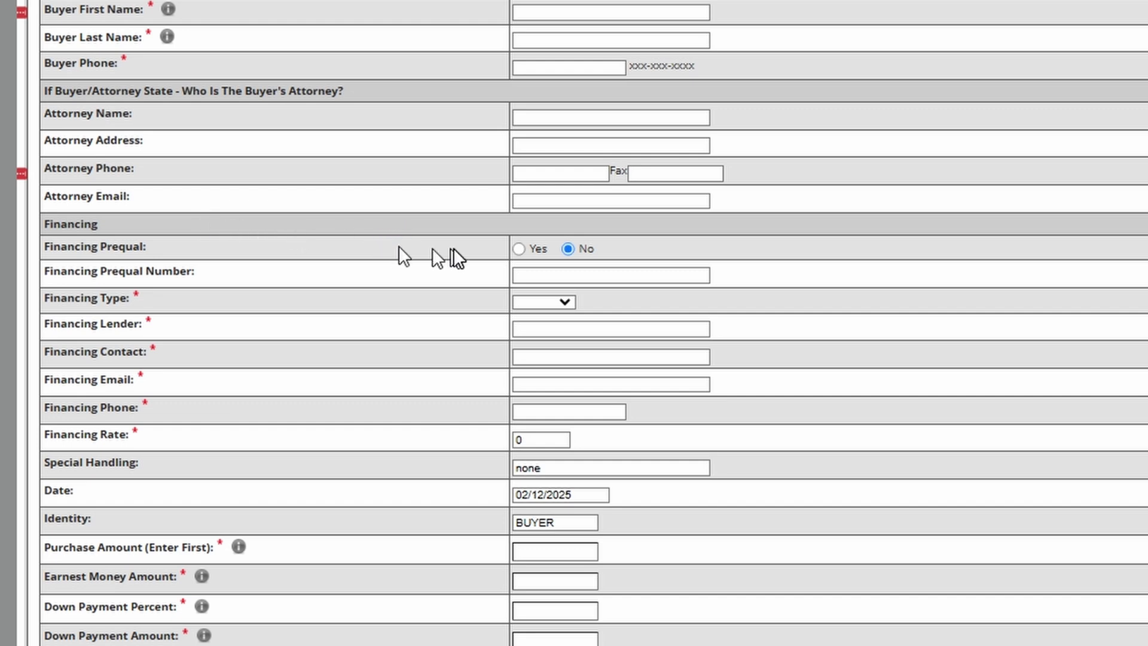
{"action": "left_click", "coordinate": [551, 301]}
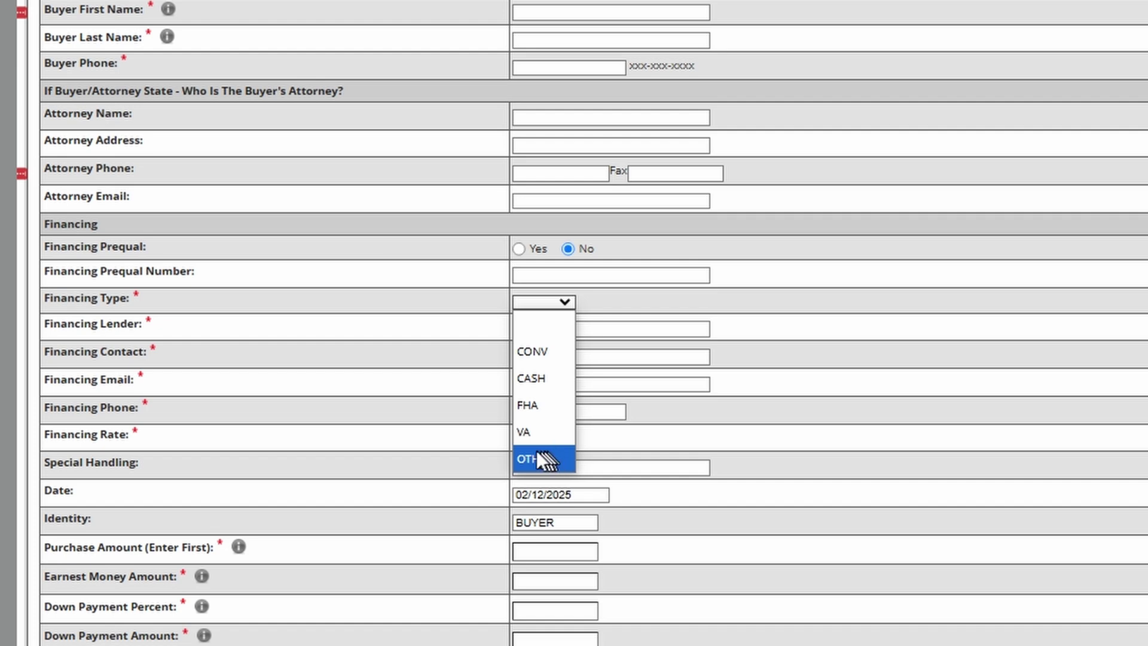
{"action": "left_click", "coordinate": [752, 426]}
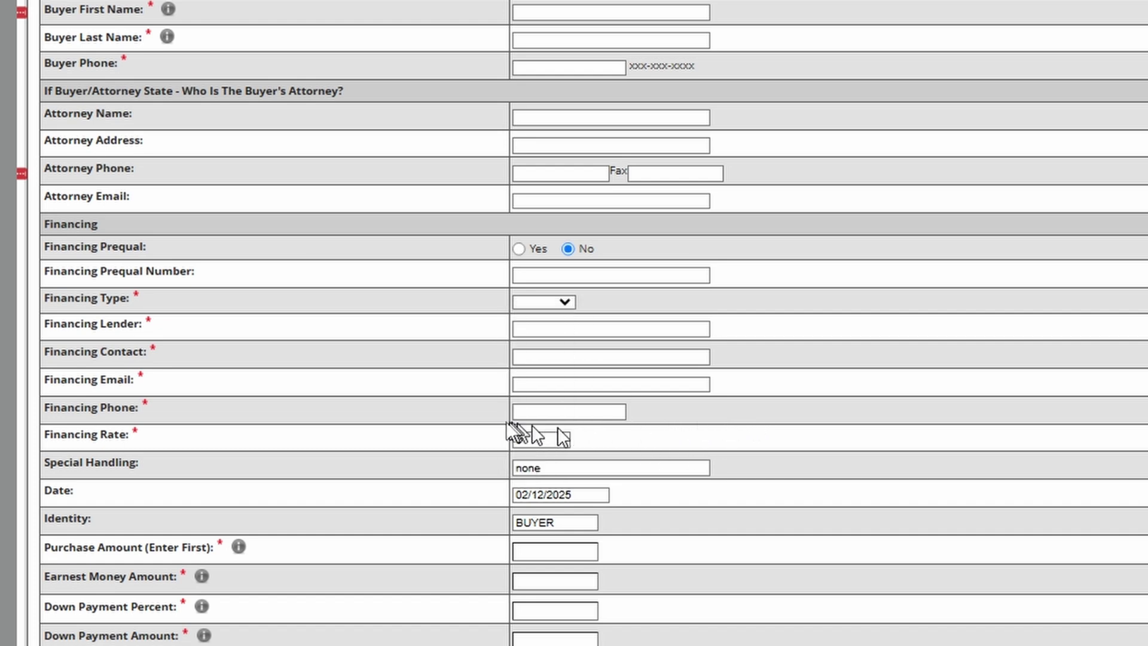
{"action": "left_click", "coordinate": [530, 384]}
{"action": "left_click", "coordinate": [532, 357]}
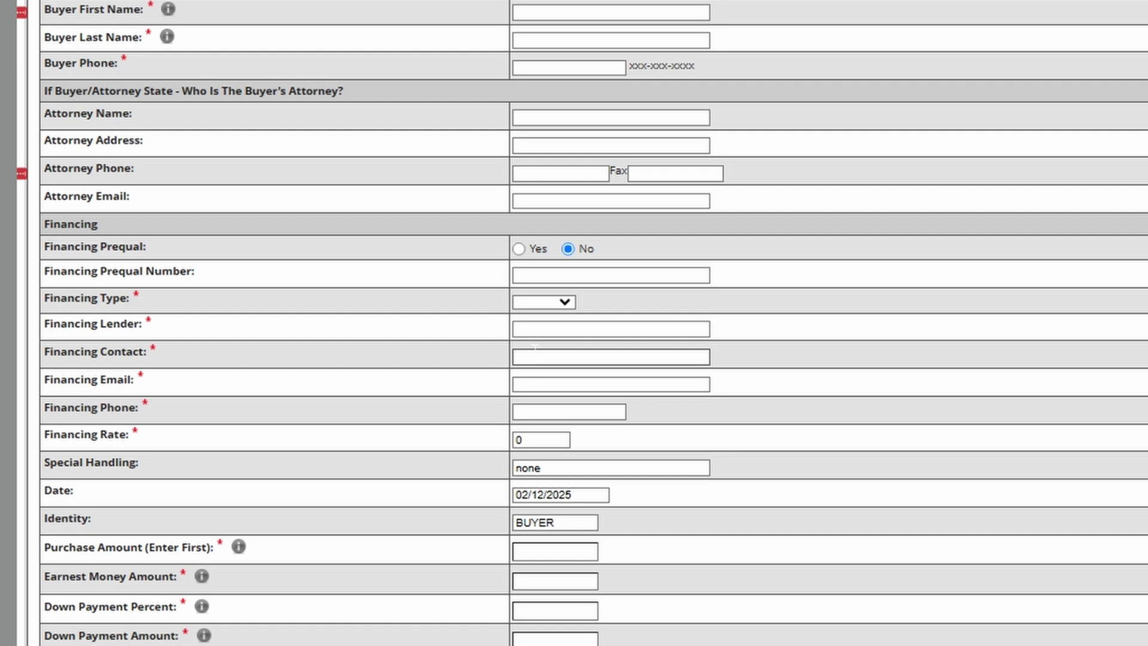
{"action": "left_click", "coordinate": [536, 380]}
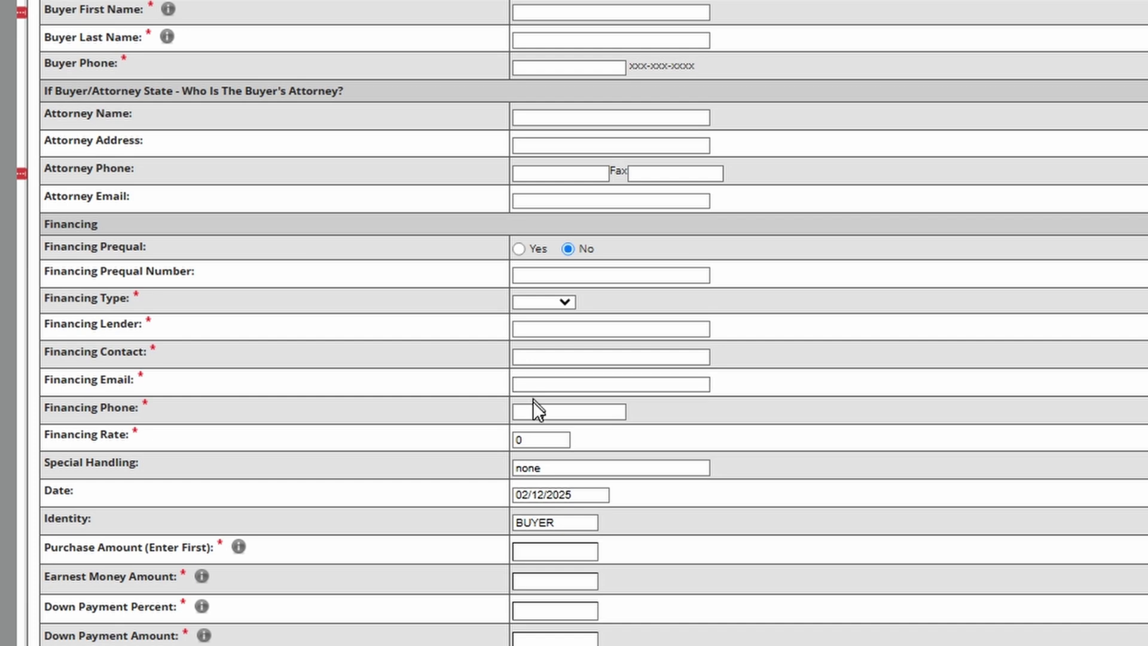
{"action": "left_click", "coordinate": [537, 439]}
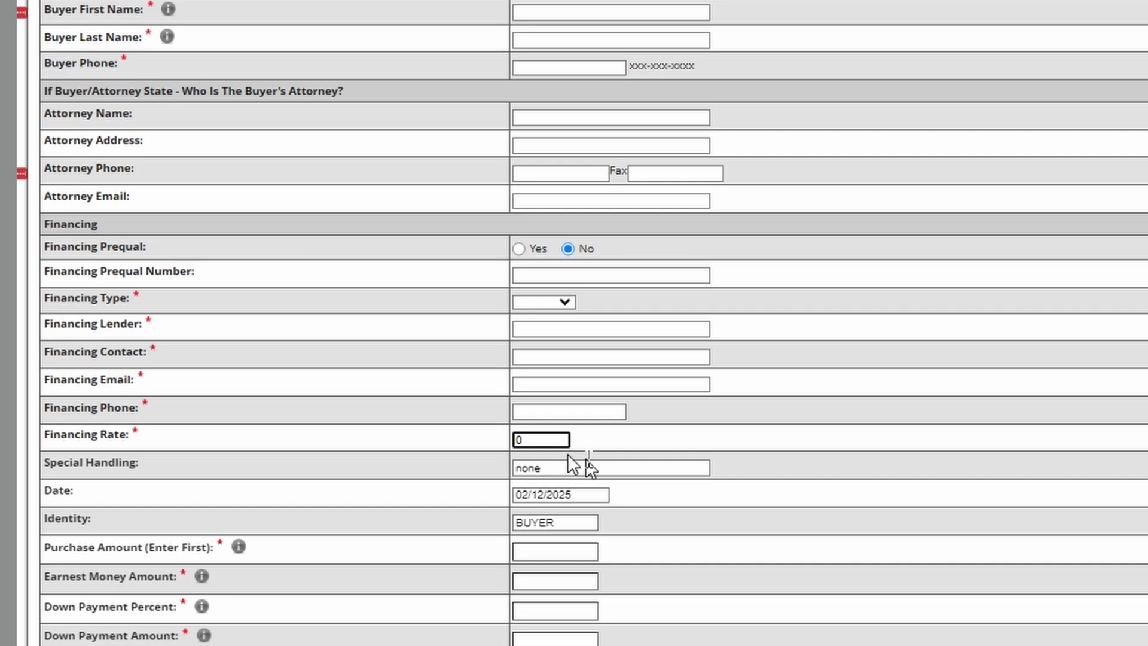
Examine the purchase, earnest money, down payment, closing date, pest inspection, repair, transfer fee and inspection period fields
{"action": "scroll", "coordinate": [562, 335], "scroll_direction": "down", "scroll_amount": 5}
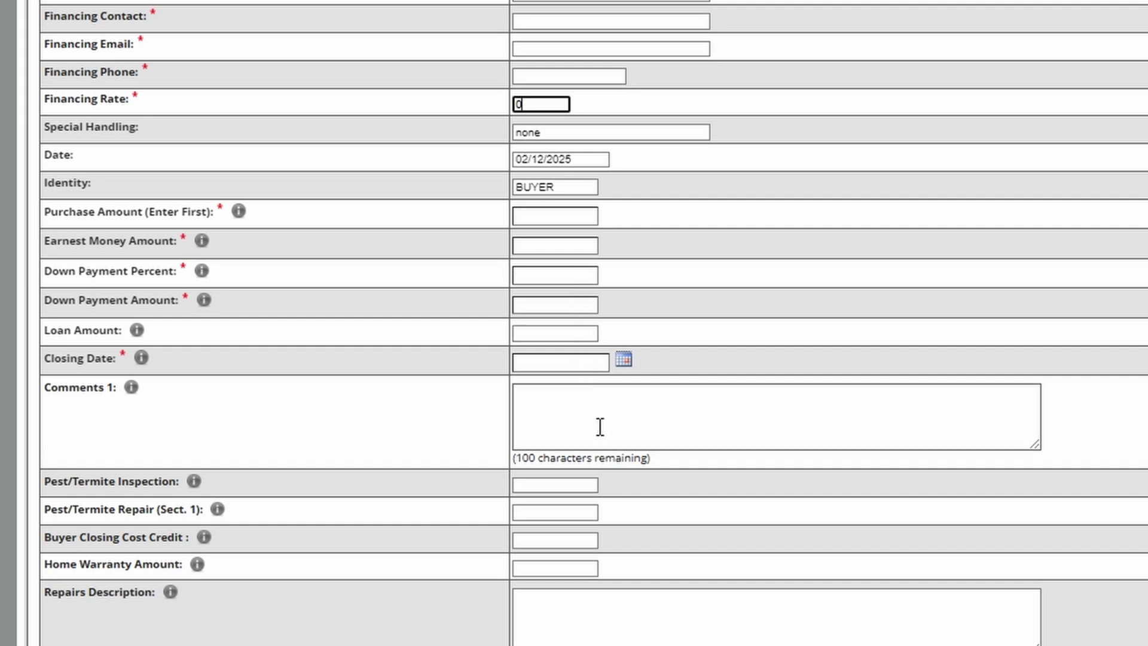
{"action": "scroll", "coordinate": [600, 428], "scroll_direction": "down", "scroll_amount": 3}
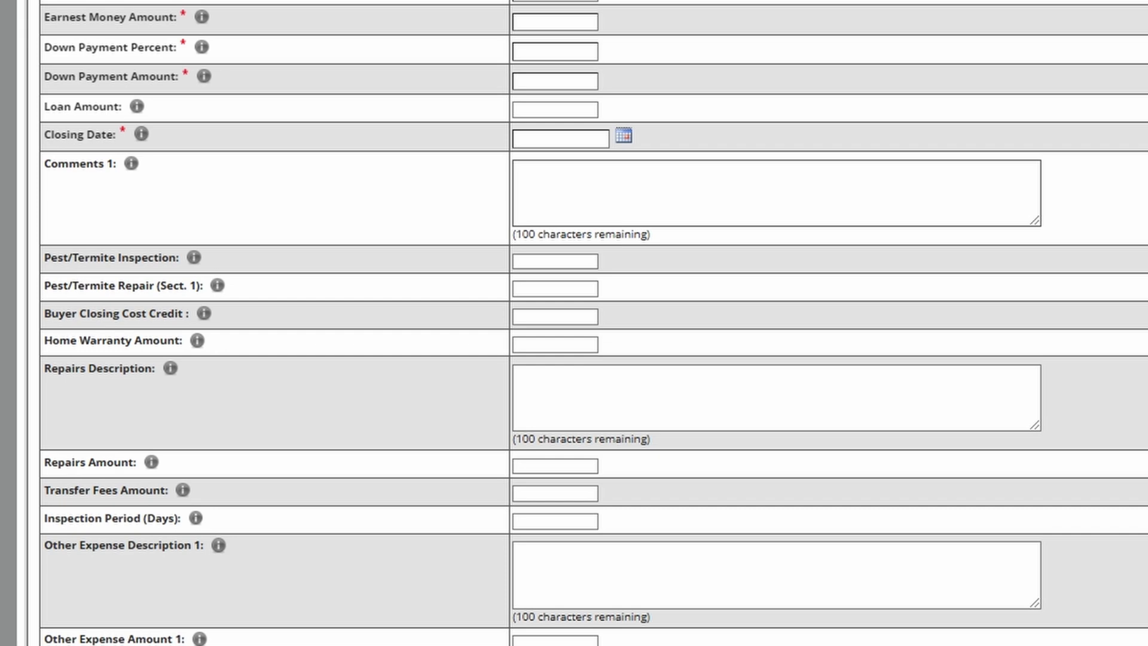
{"action": "left_click", "coordinate": [562, 258]}
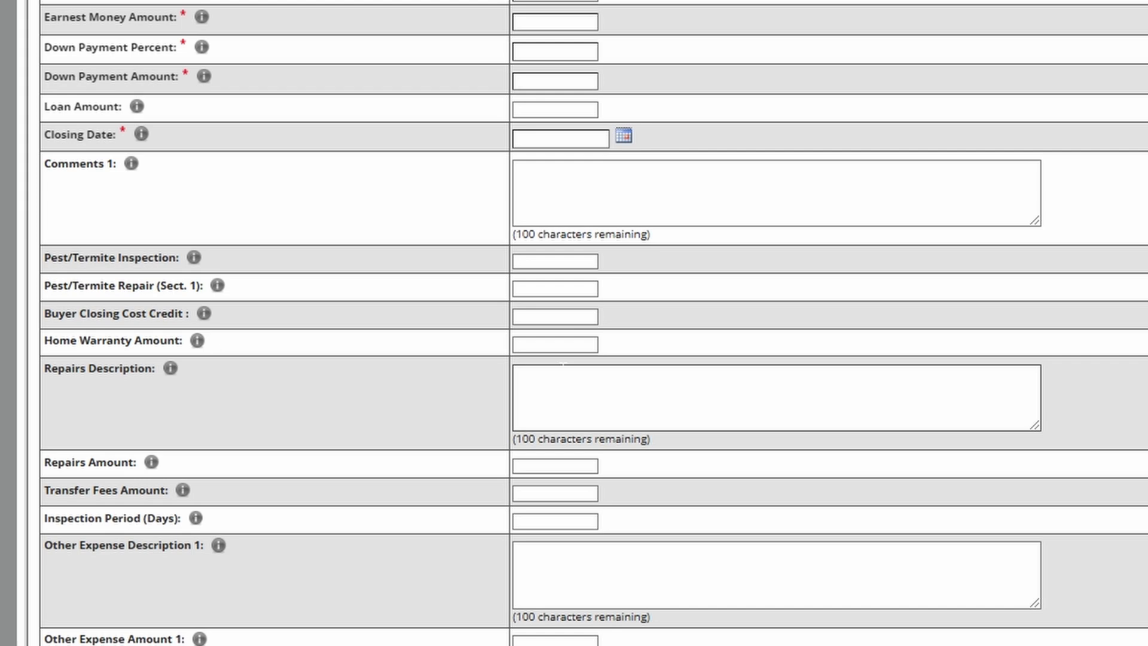
{"action": "scroll", "coordinate": [561, 335], "scroll_direction": "down", "scroll_amount": 3}
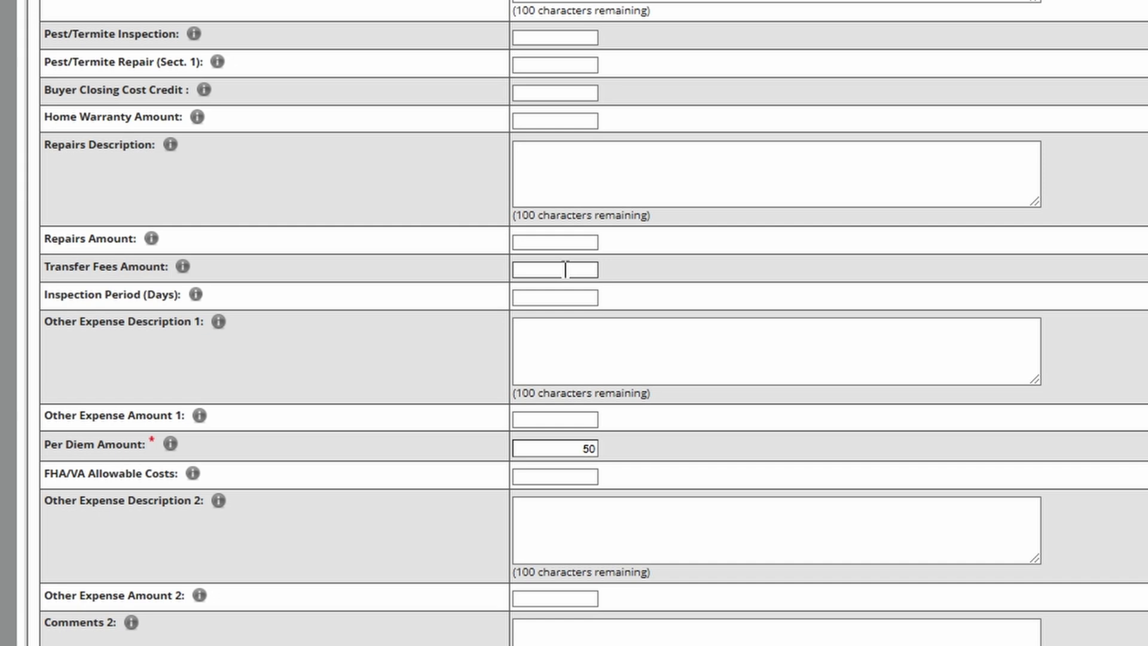
{"action": "left_click", "coordinate": [561, 297]}
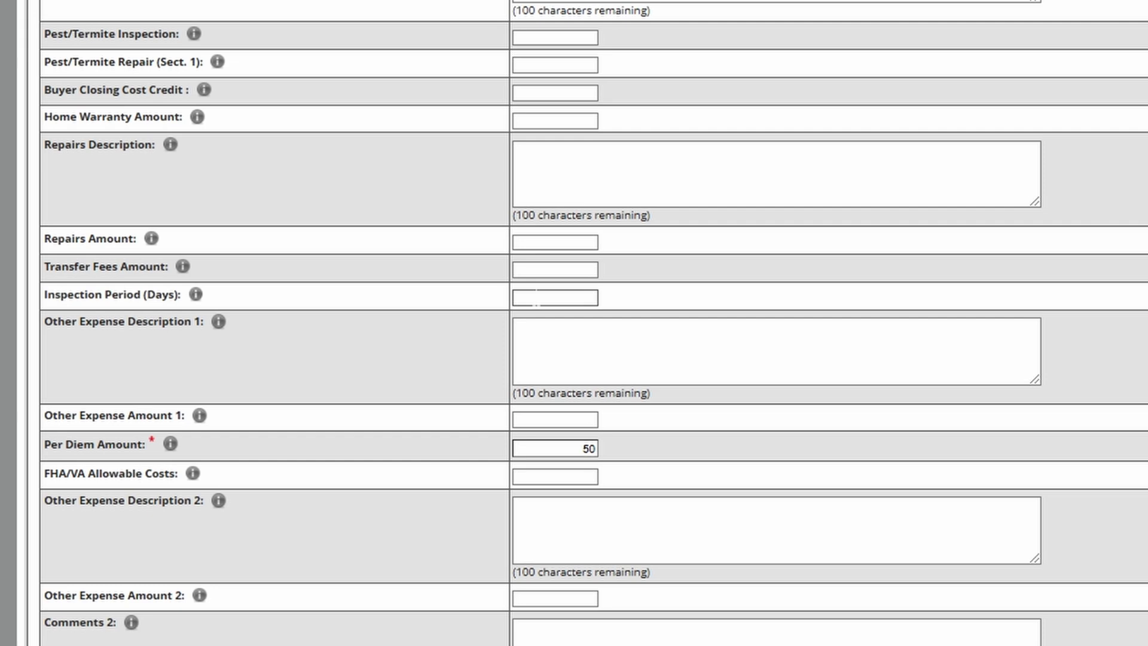
{"action": "scroll", "coordinate": [541, 325], "scroll_direction": "down", "scroll_amount": 5}
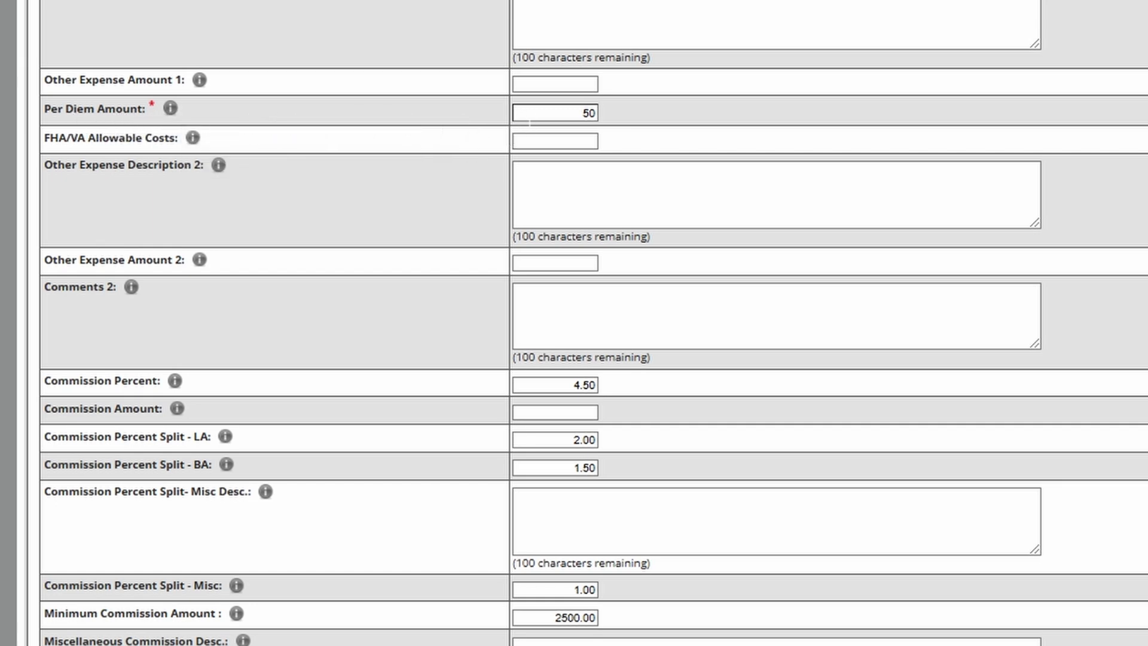
Examine the Commission Percent, Commission Amount and the LA and BA commission split fields
{"action": "scroll", "coordinate": [529, 123], "scroll_direction": "down", "scroll_amount": 3}
{"action": "left_click", "coordinate": [522, 235]}
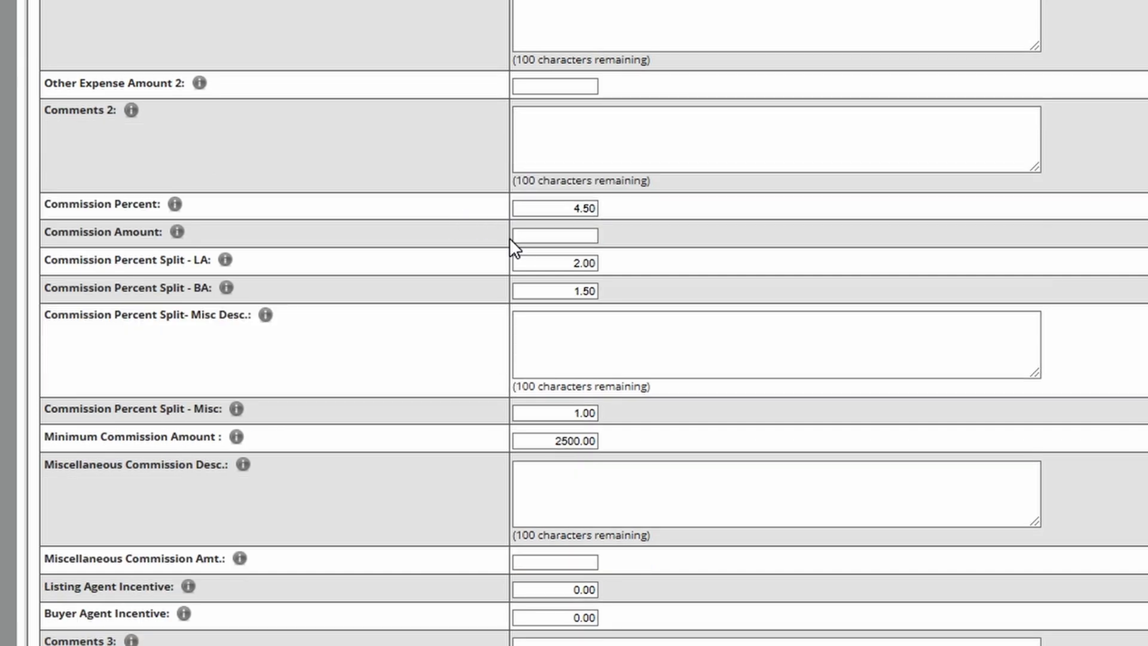
{"action": "left_click", "coordinate": [531, 209]}
{"action": "left_click", "coordinate": [596, 264]}
{"action": "left_click", "coordinate": [592, 283]}
{"action": "left_click", "coordinate": [591, 289]}
{"action": "left_click", "coordinate": [597, 263]}
{"action": "left_click", "coordinate": [588, 209]}
{"action": "left_click", "coordinate": [577, 235]}
{"action": "left_click", "coordinate": [576, 258]}
{"action": "left_click", "coordinate": [697, 323]}
Recheck the expense and commission fields, then place the cursor in the Comments 3 box
{"action": "scroll", "coordinate": [366, 159], "scroll_direction": "up", "scroll_amount": 5}
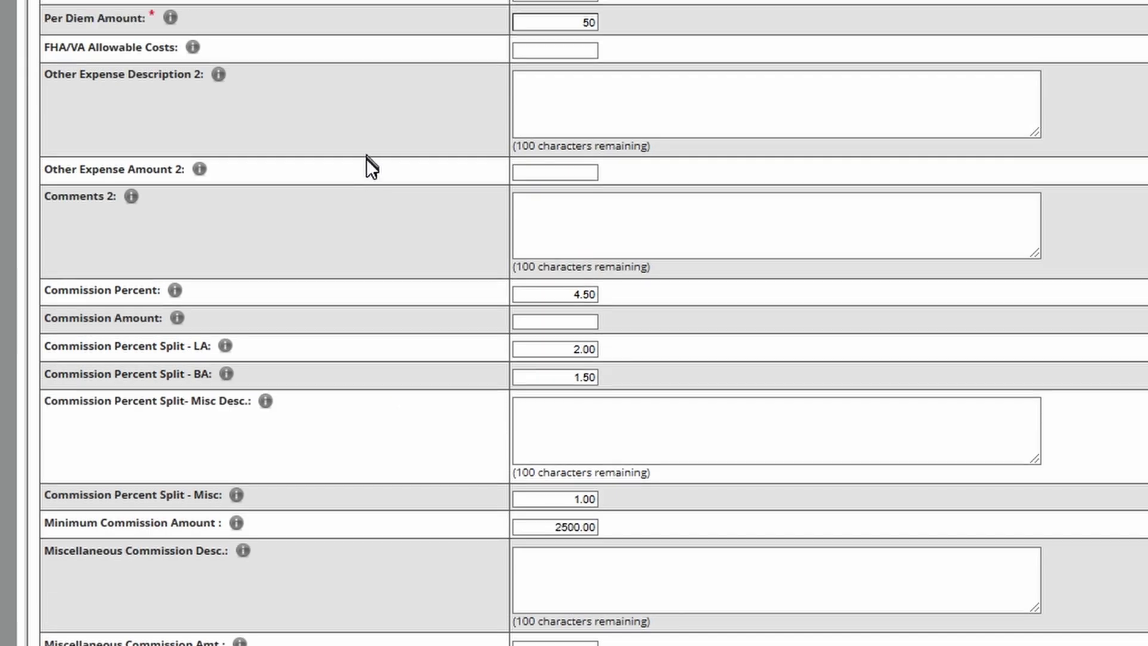
{"action": "scroll", "coordinate": [371, 168], "scroll_direction": "up", "scroll_amount": 2}
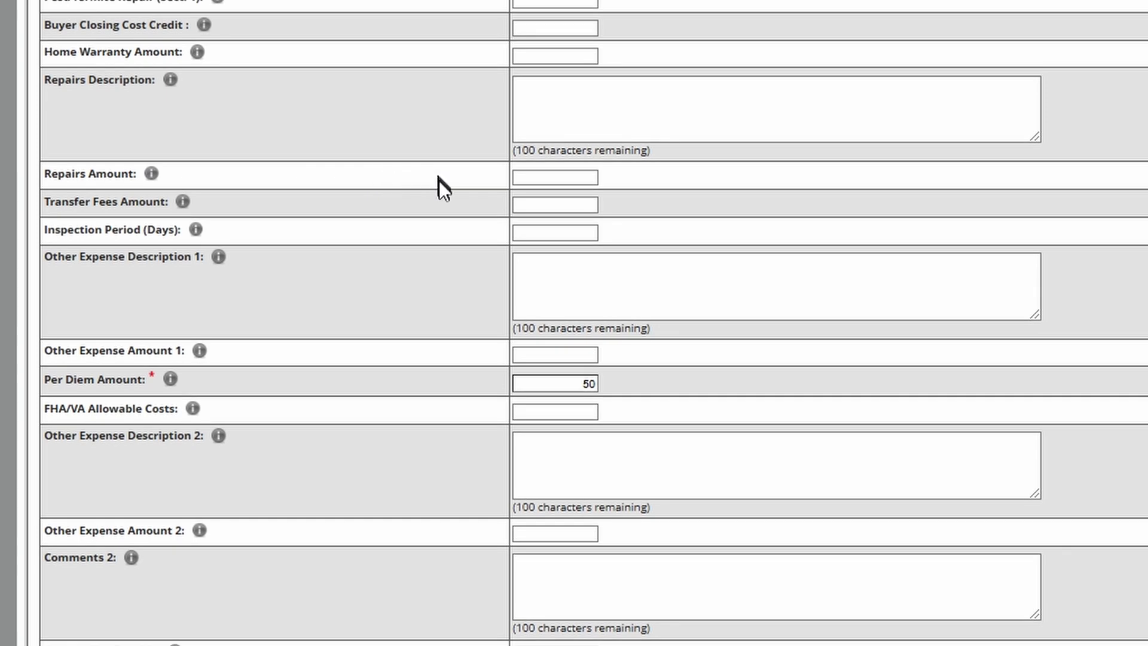
{"action": "scroll", "coordinate": [442, 208], "scroll_direction": "down", "scroll_amount": 7}
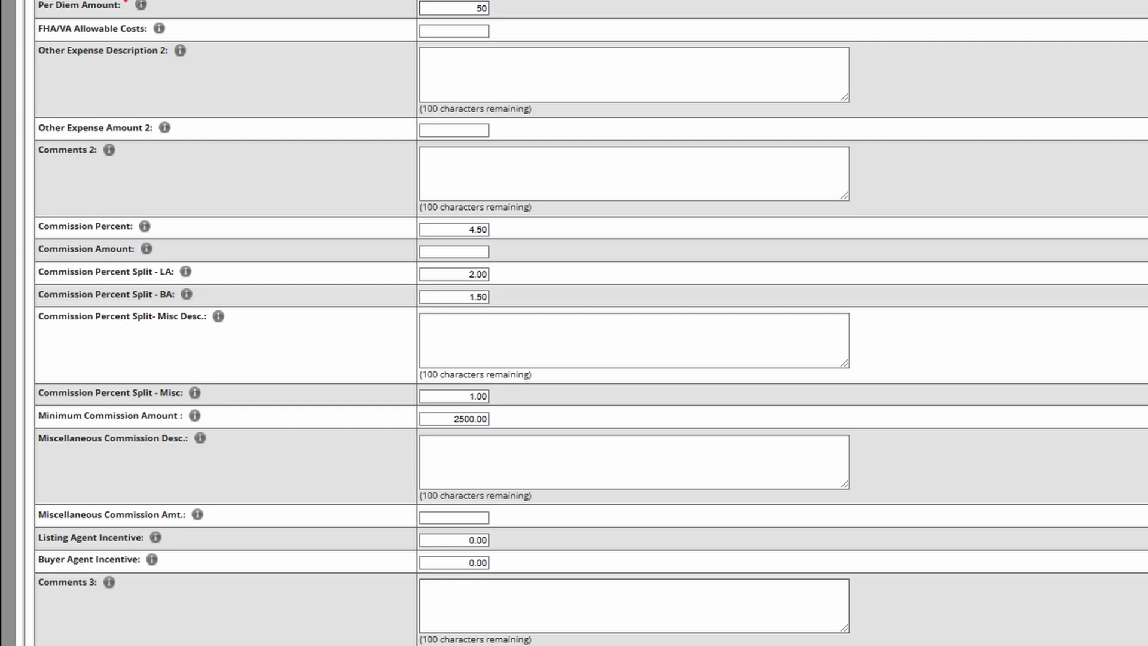
{"action": "left_click", "coordinate": [506, 604]}
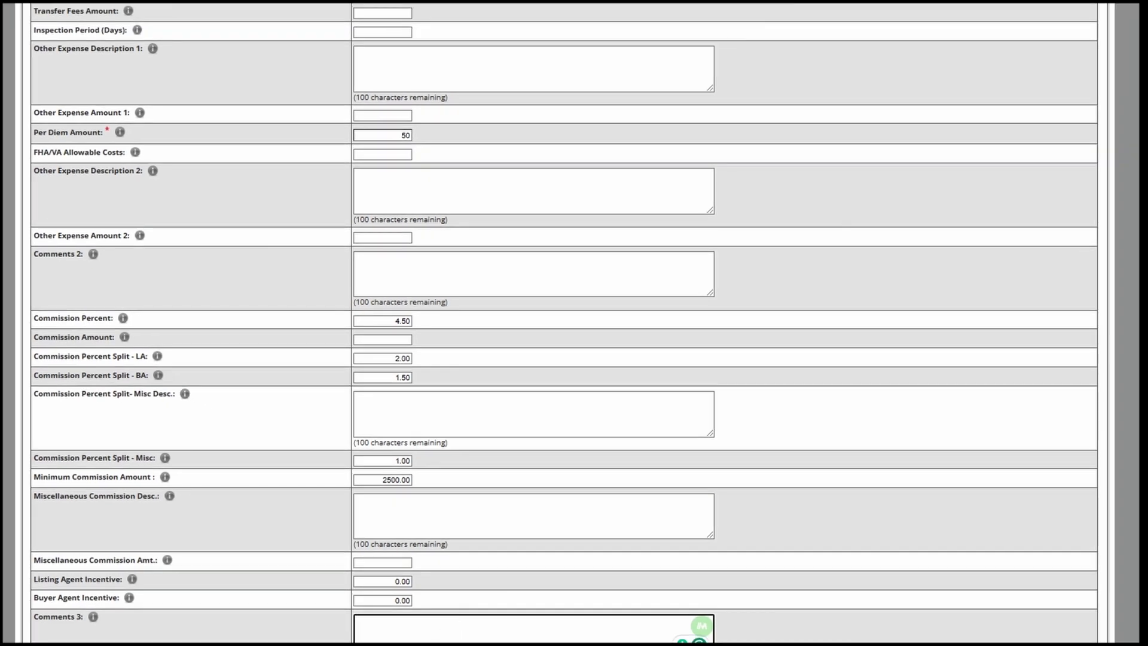
Review the whole New Offer form again, from the property details through financing and expenses to Comments 3
{"action": "scroll", "coordinate": [454, 628], "scroll_direction": "up", "scroll_amount": 2}
{"action": "scroll", "coordinate": [563, 323], "scroll_direction": "up", "scroll_amount": 8}
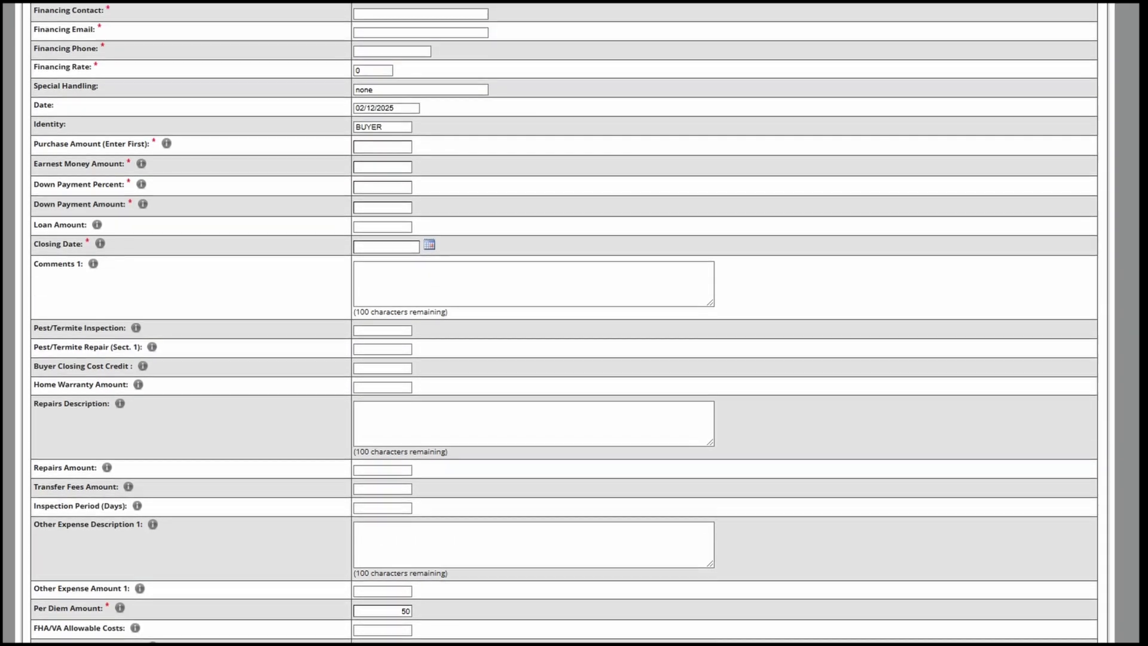
{"action": "scroll", "coordinate": [564, 323], "scroll_direction": "up", "scroll_amount": 9}
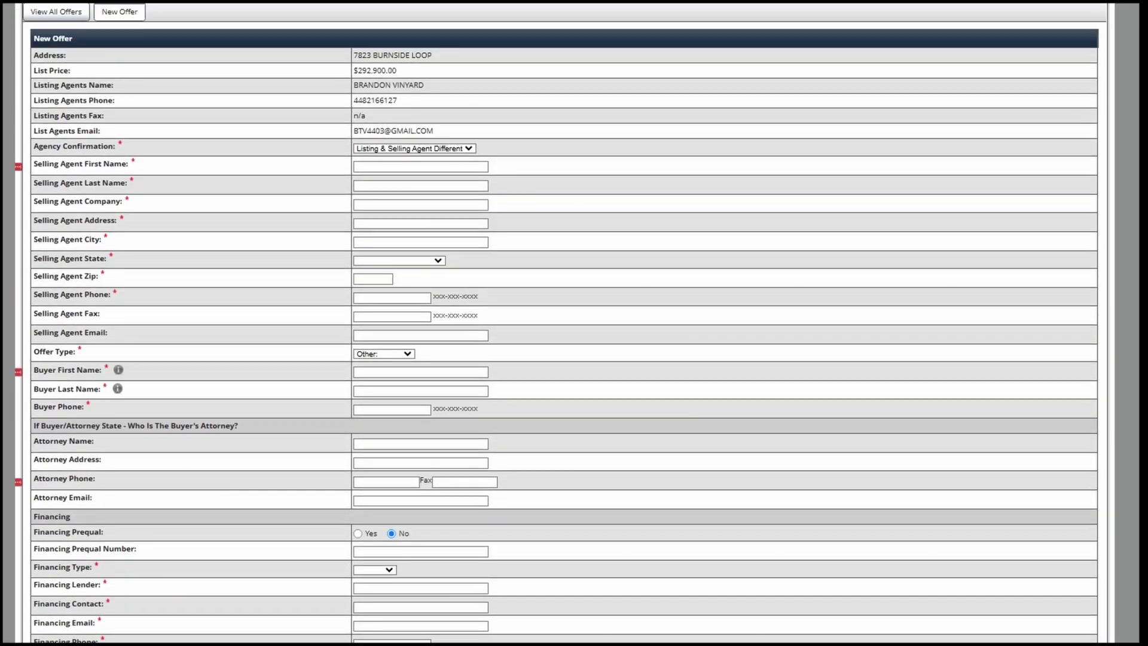
{"action": "scroll", "coordinate": [579, 639], "scroll_direction": "up", "scroll_amount": 1}
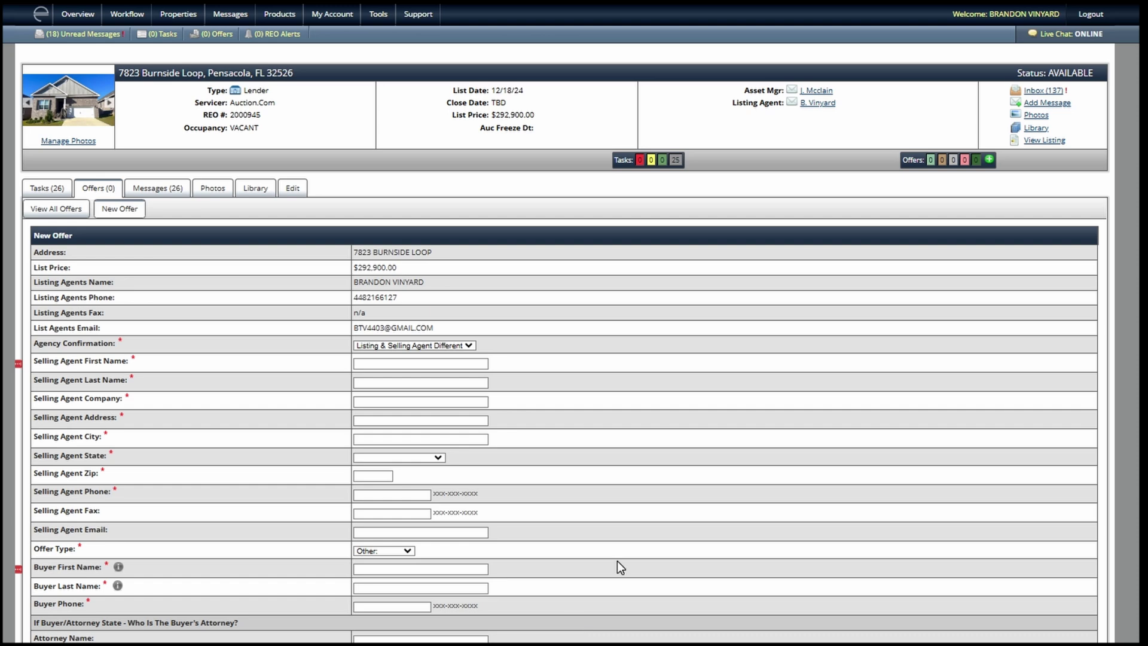
{"action": "scroll", "coordinate": [633, 544], "scroll_direction": "down", "scroll_amount": 6}
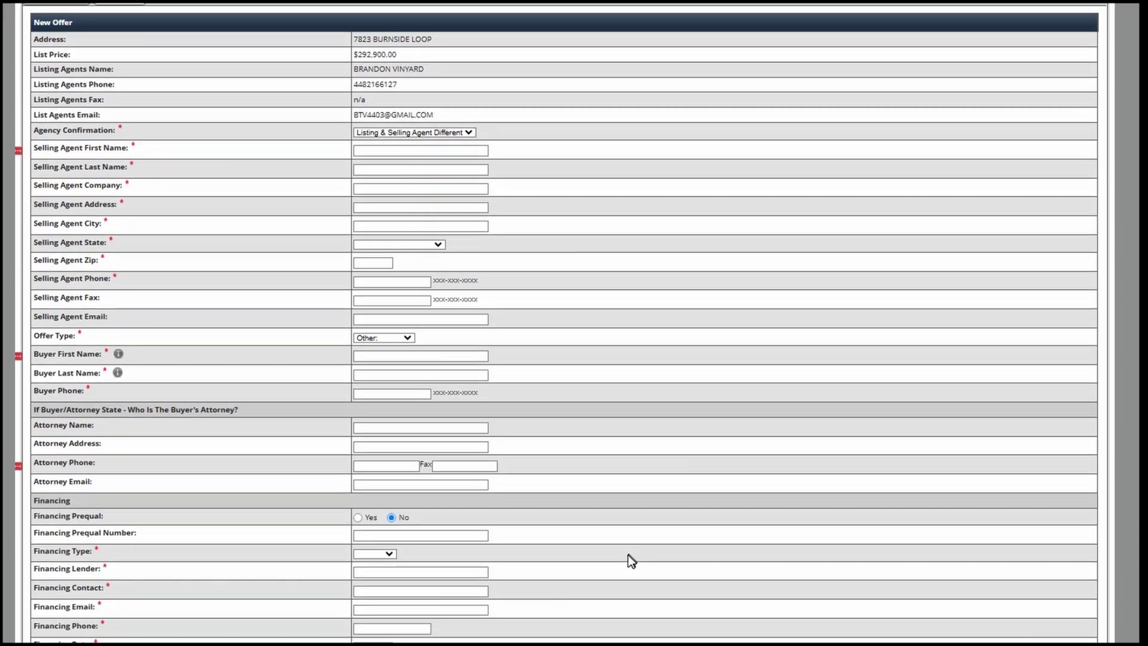
{"action": "scroll", "coordinate": [627, 559], "scroll_direction": "down", "scroll_amount": 5}
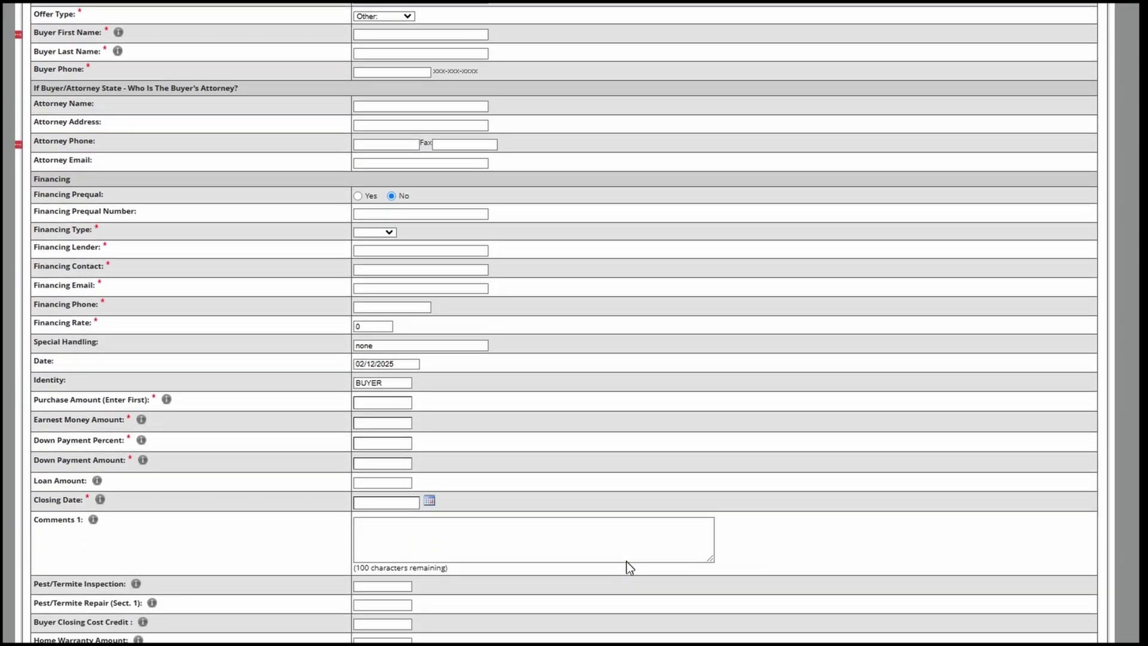
{"action": "scroll", "coordinate": [626, 569], "scroll_direction": "down", "scroll_amount": 8}
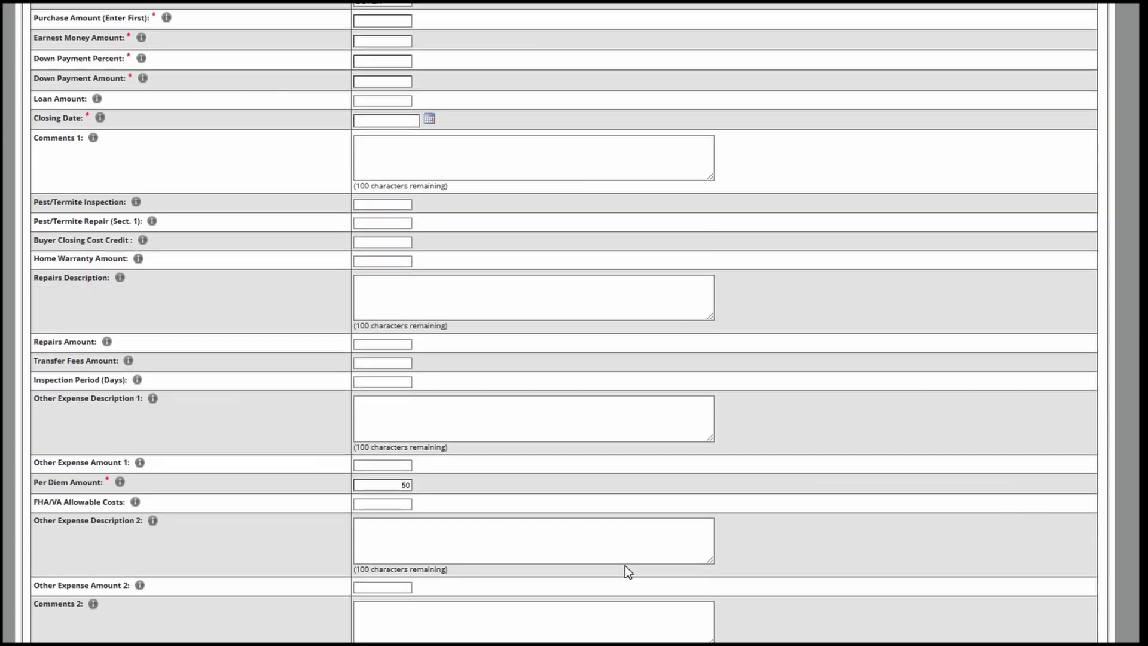
{"action": "scroll", "coordinate": [625, 567], "scroll_direction": "down", "scroll_amount": 6}
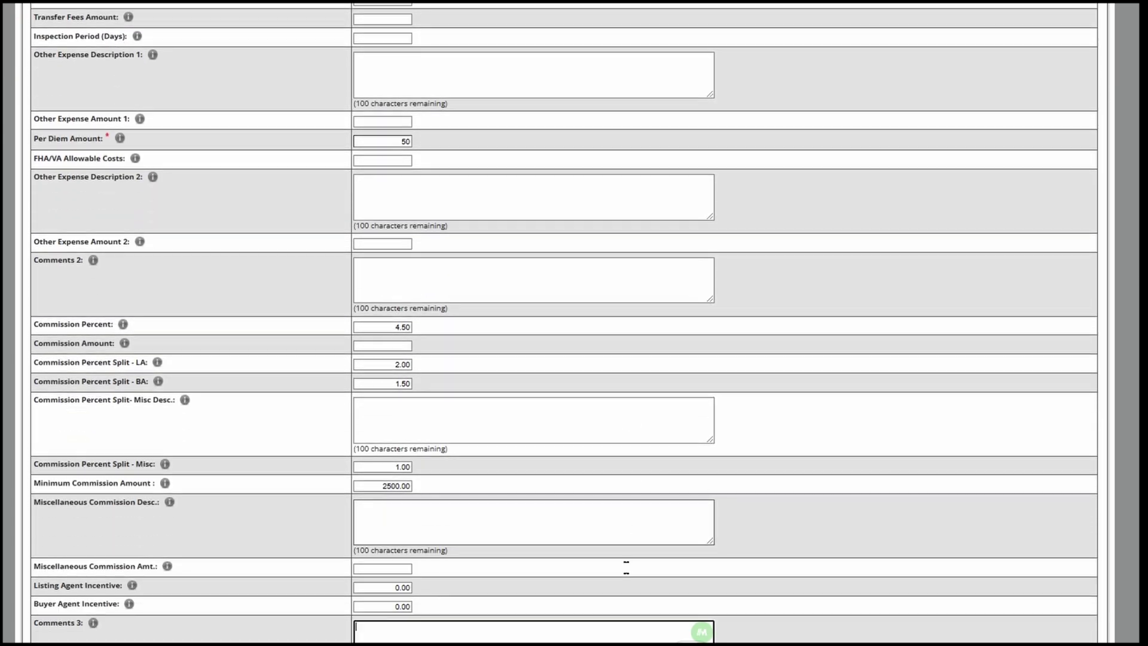